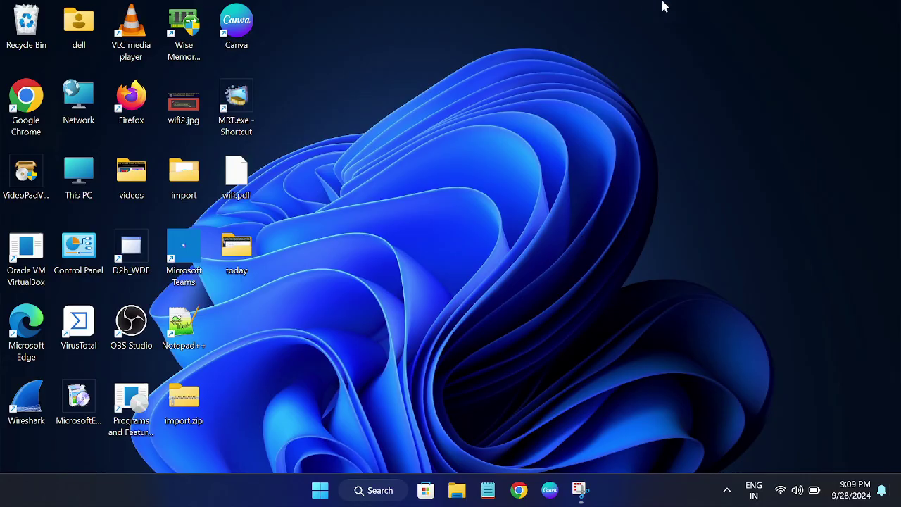
Step: Minimize the remote session and open Control Panel by searching 'contr'
left_click(645, 13)
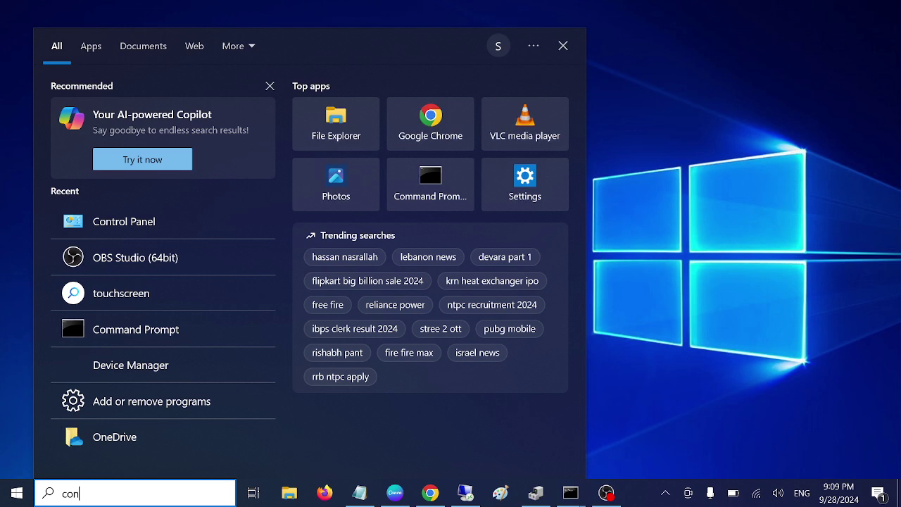
type("tr")
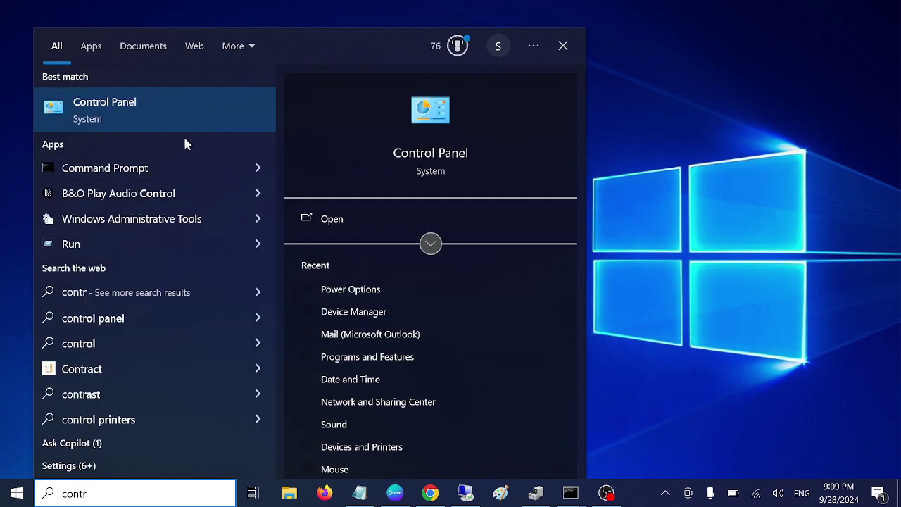
left_click(181, 126)
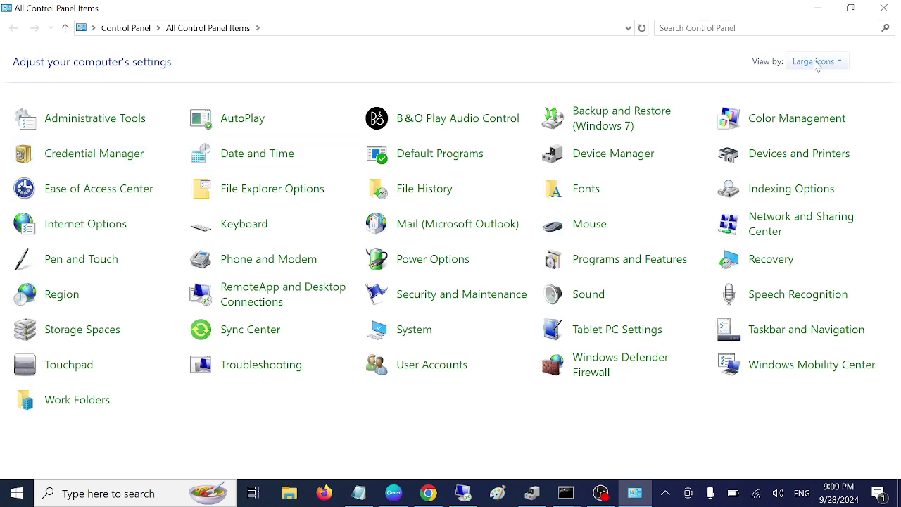
Step: Set Control Panel's View by option to Large icons
left_click(815, 64)
left_click(817, 79)
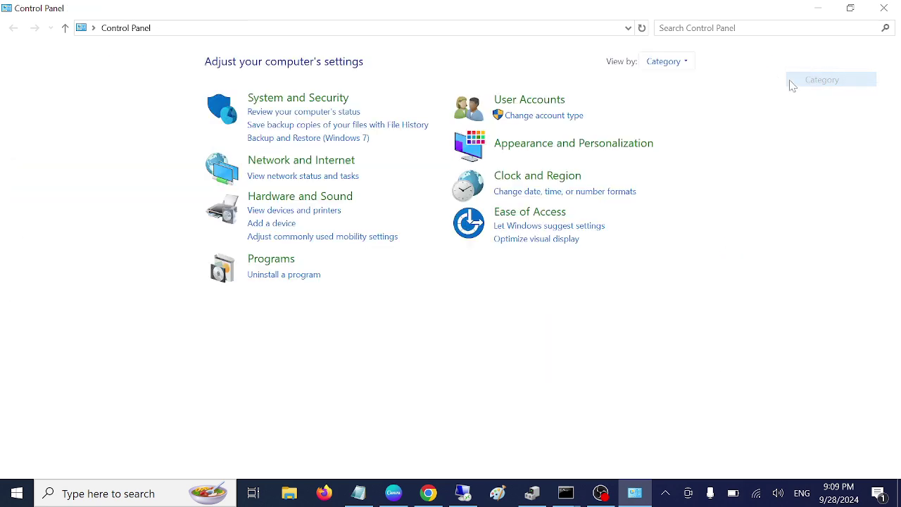
left_click(669, 64)
left_click(680, 99)
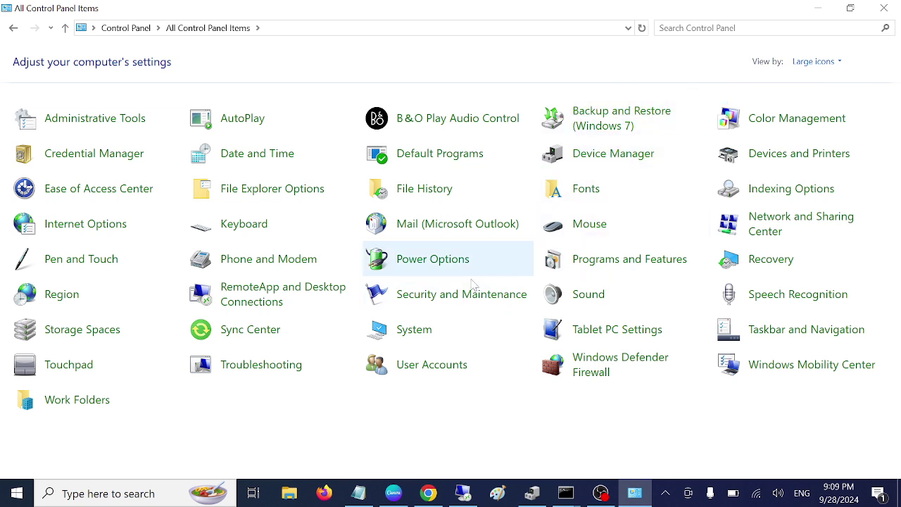
Step: Open Power Options, edit the Balanced plan's advanced settings, and centre that dialog
left_click(445, 263)
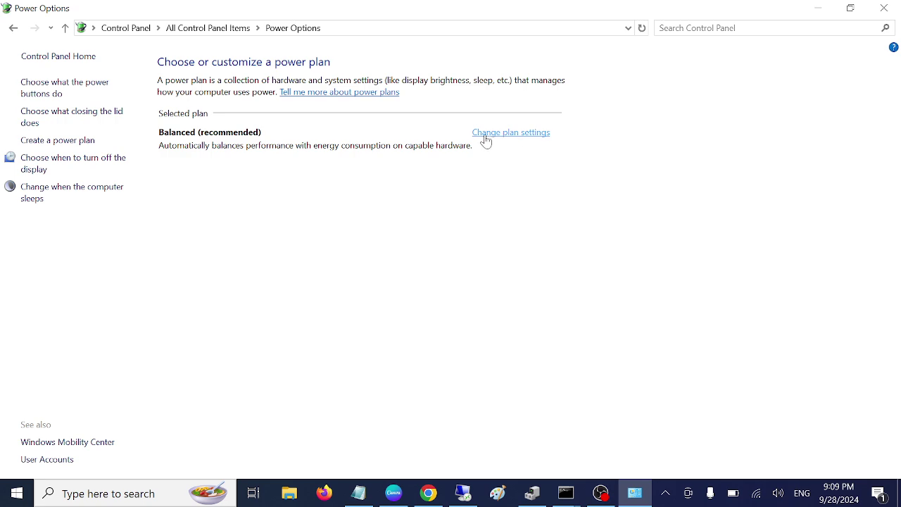
left_click(518, 136)
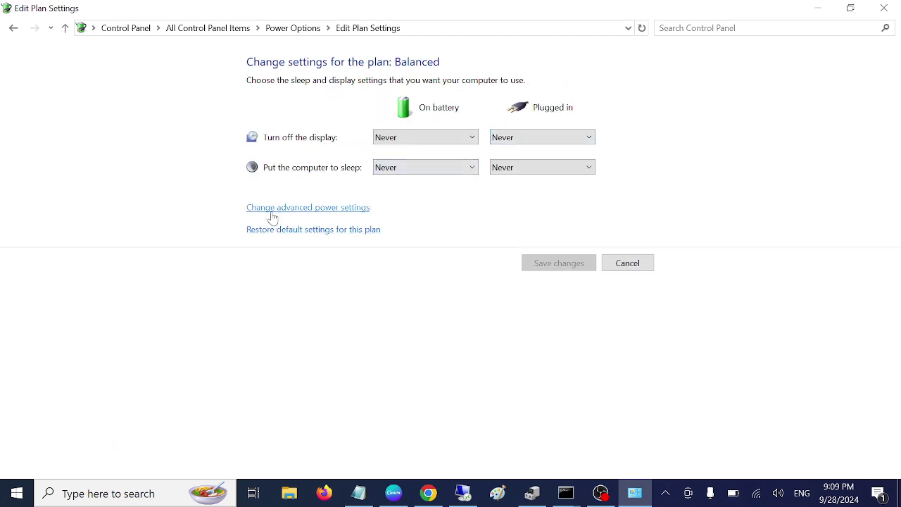
left_click(345, 209)
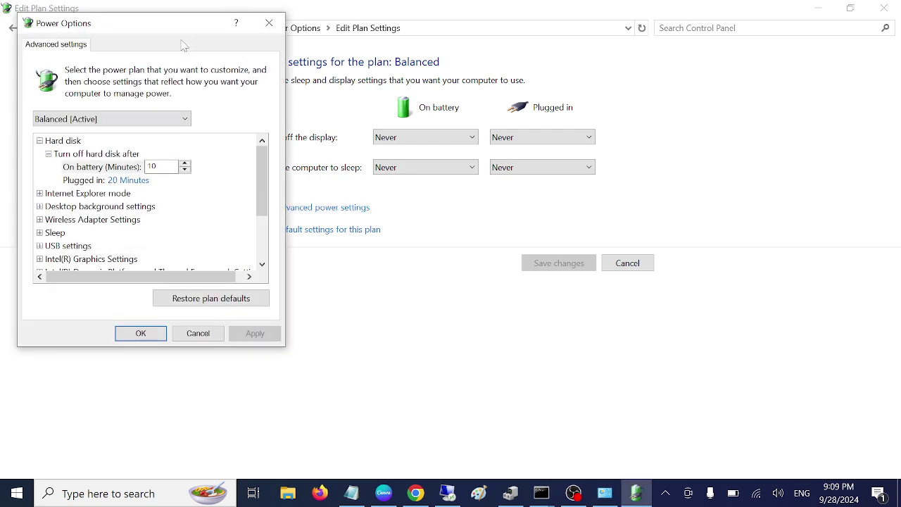
left_click_drag(186, 30, 396, 49)
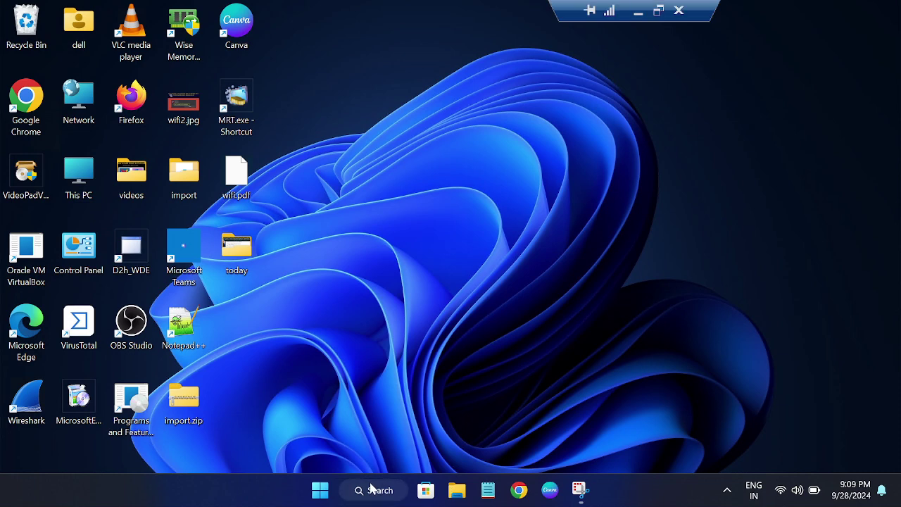
Step: Search 'con' to reopen Control Panel and go to Power Options
left_click(370, 487)
type("c")
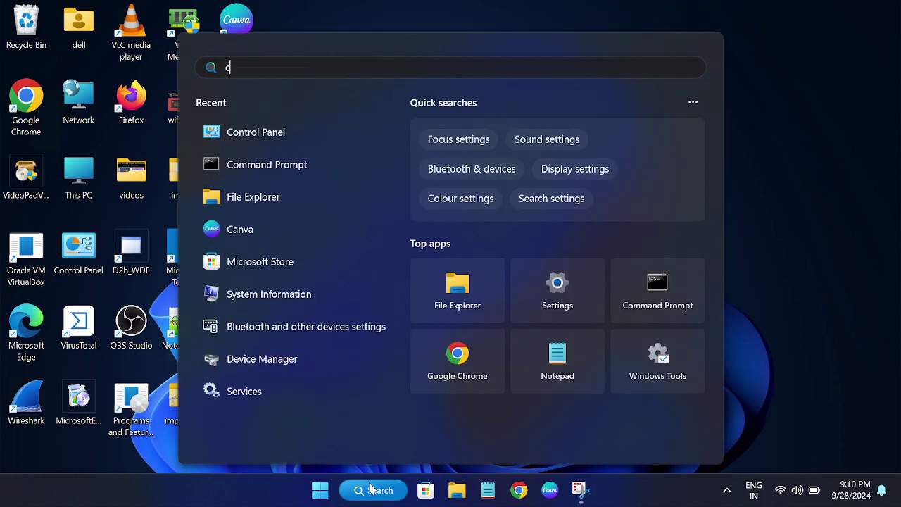
type("on")
left_click(371, 489)
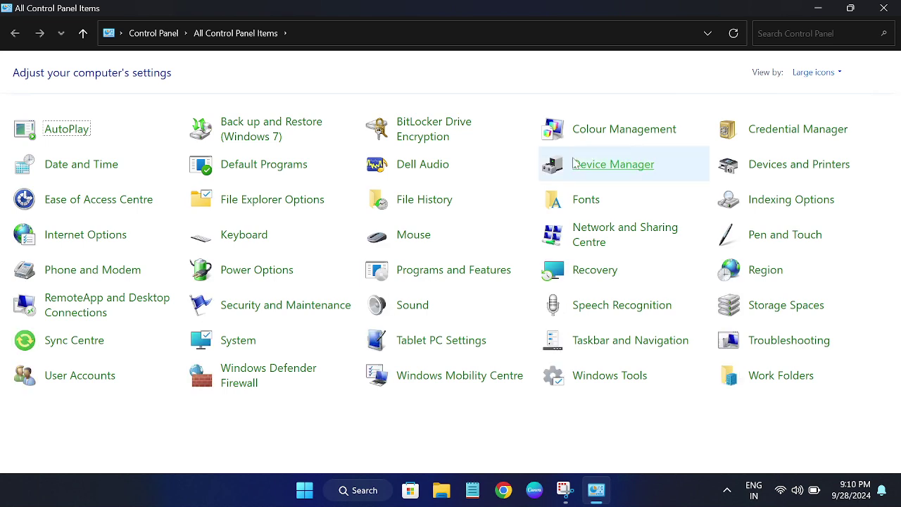
left_click(259, 273)
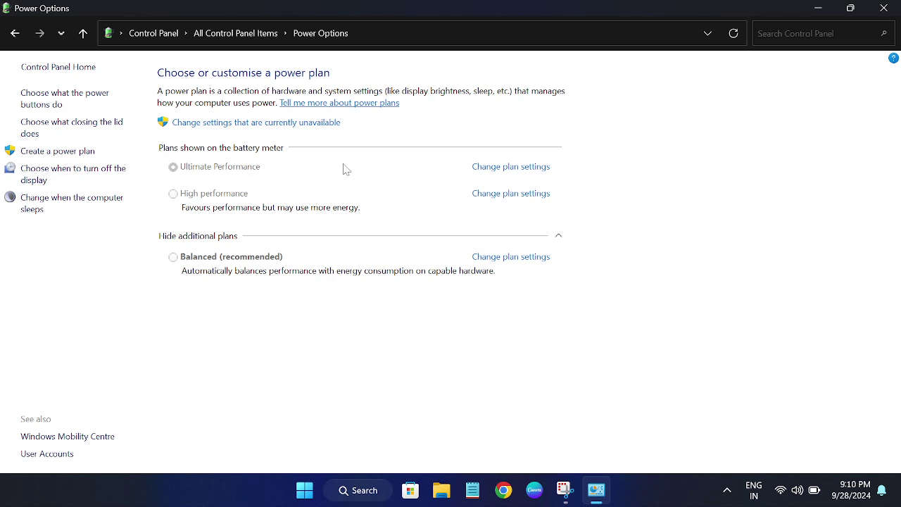
Step: Open the Ultimate Performance plan's advanced settings, centre it, and review the hard disk timeouts
left_click(515, 170)
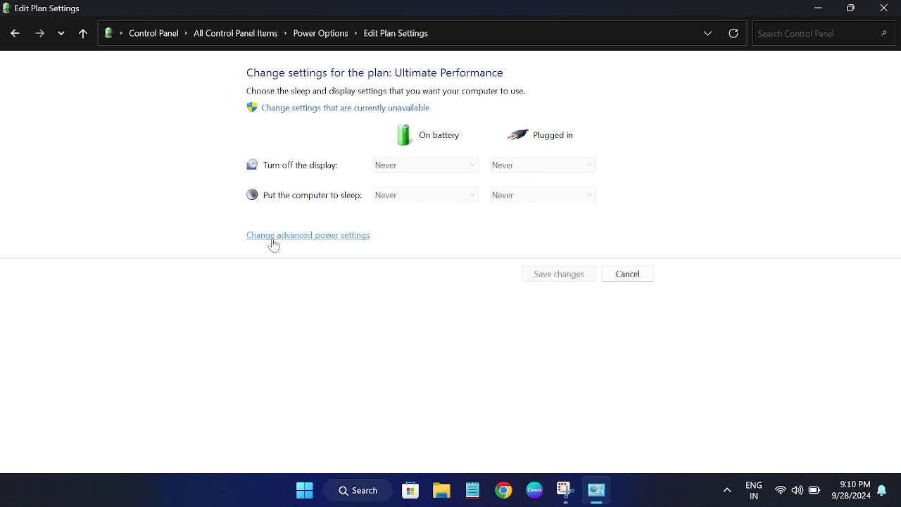
left_click(321, 240)
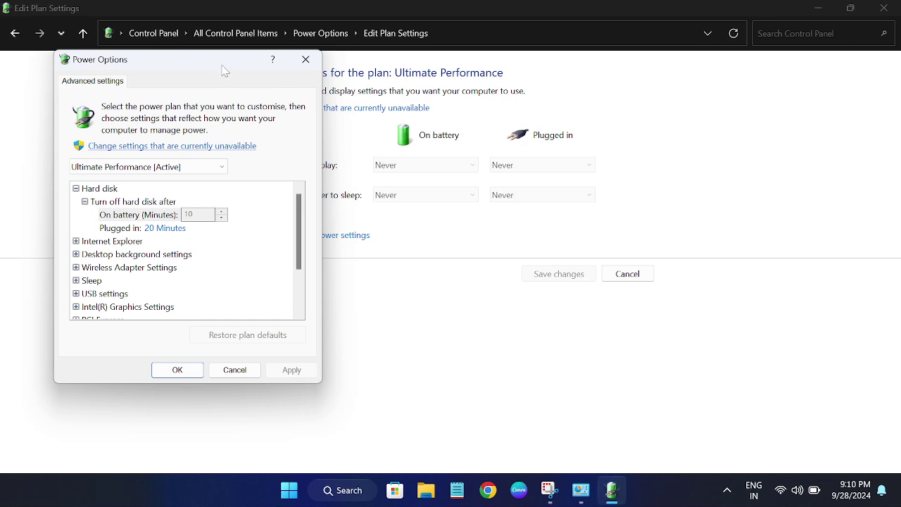
left_click_drag(220, 66, 413, 109)
left_click(354, 273)
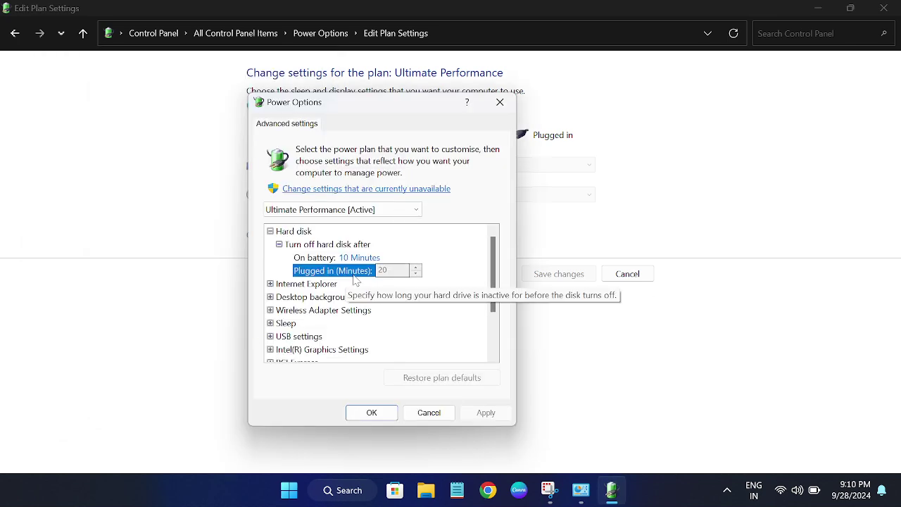
scroll(321, 296, "down", 2)
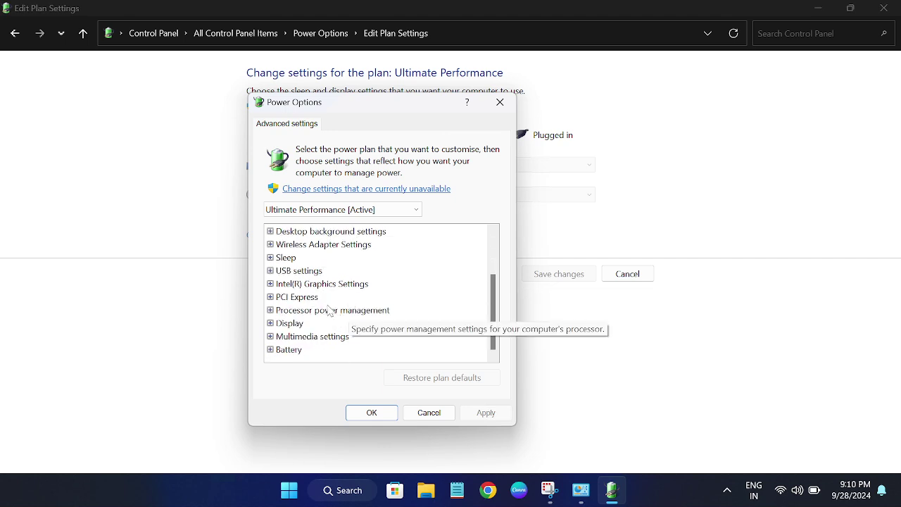
scroll(322, 299, "up", 1)
scroll(322, 296, "up", 1)
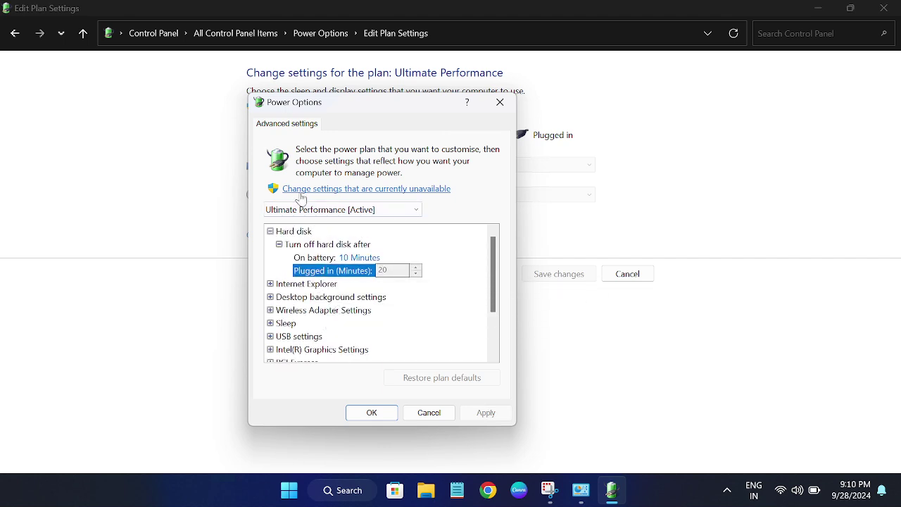
Step: Unlock the greyed-out settings and expand Processor power management > Maximum processor state
left_click(406, 190)
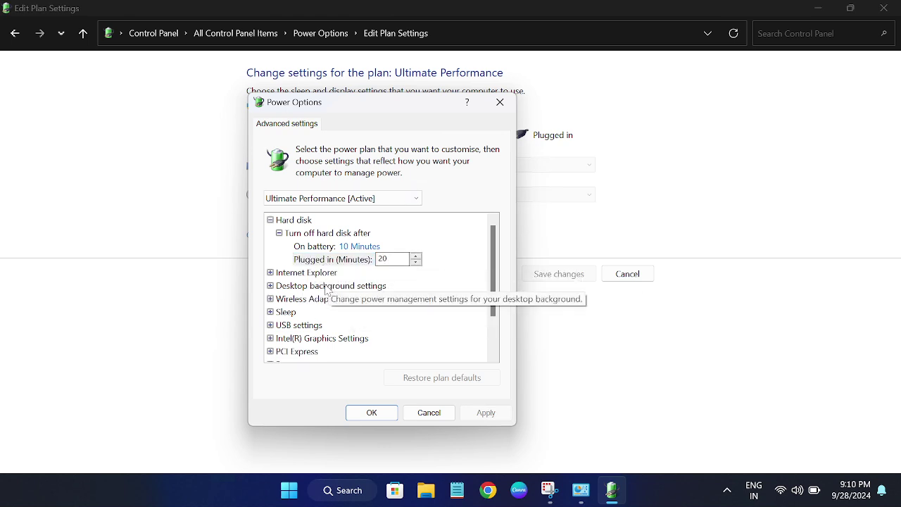
scroll(326, 289, "down", 1)
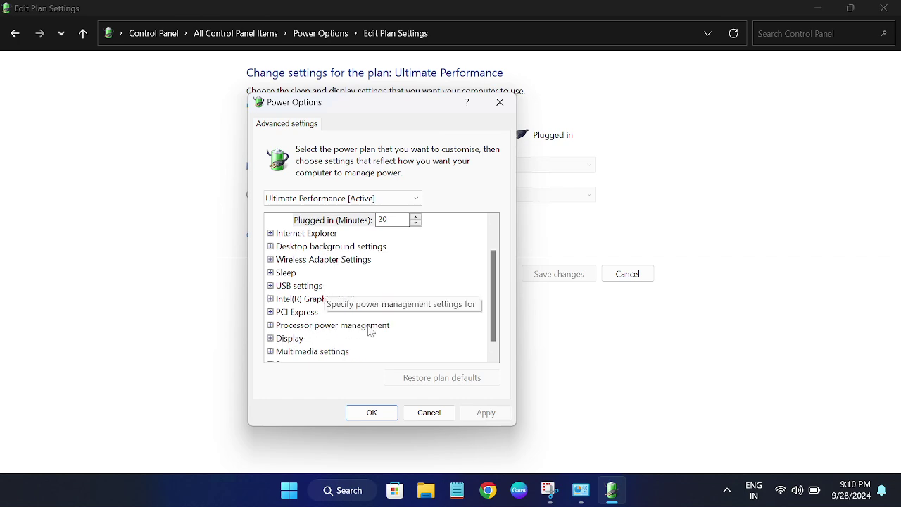
left_click(270, 325)
scroll(425, 287, "down", 1)
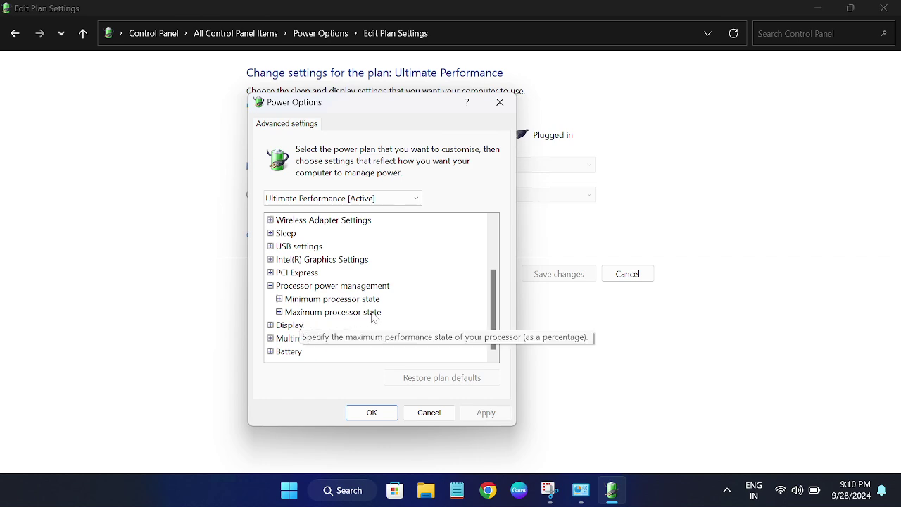
left_click(279, 312)
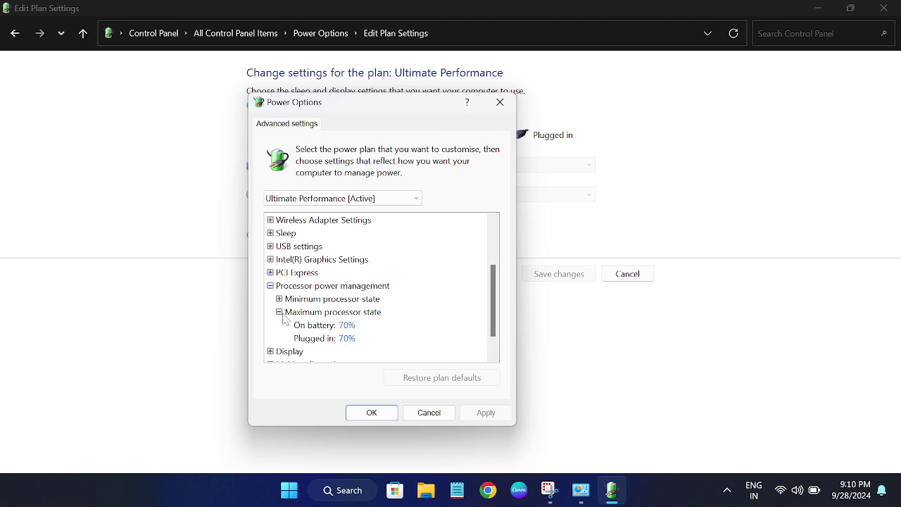
scroll(357, 327, "down", 1)
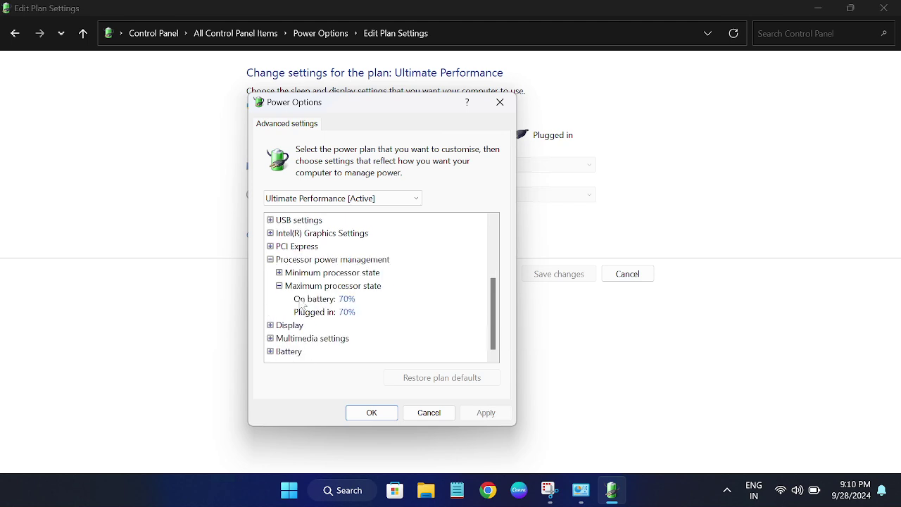
Step: Set maximum processor state to 70% on battery and plugged in, then apply
left_click(347, 300)
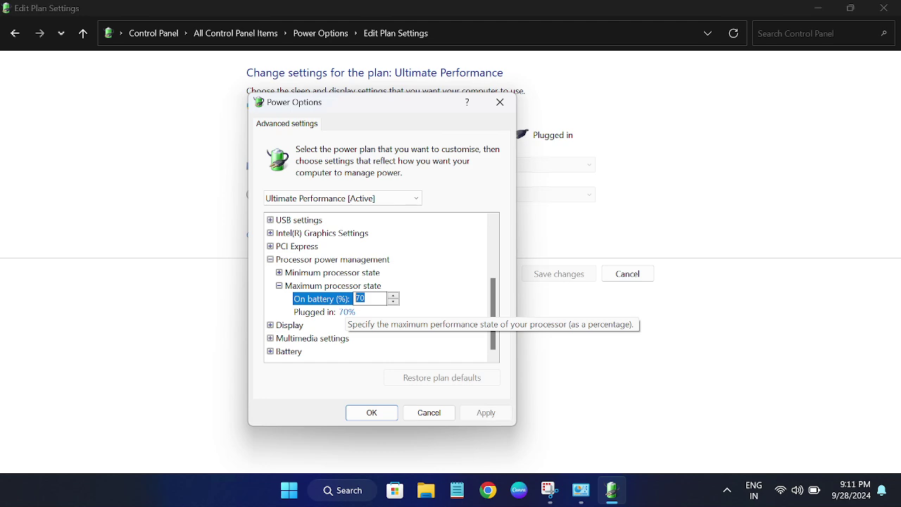
type("7")
left_click(337, 313)
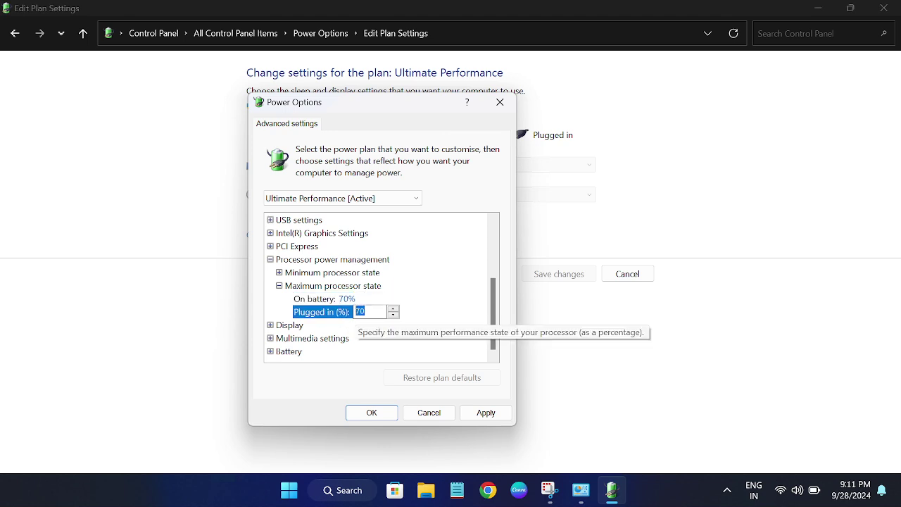
type("7")
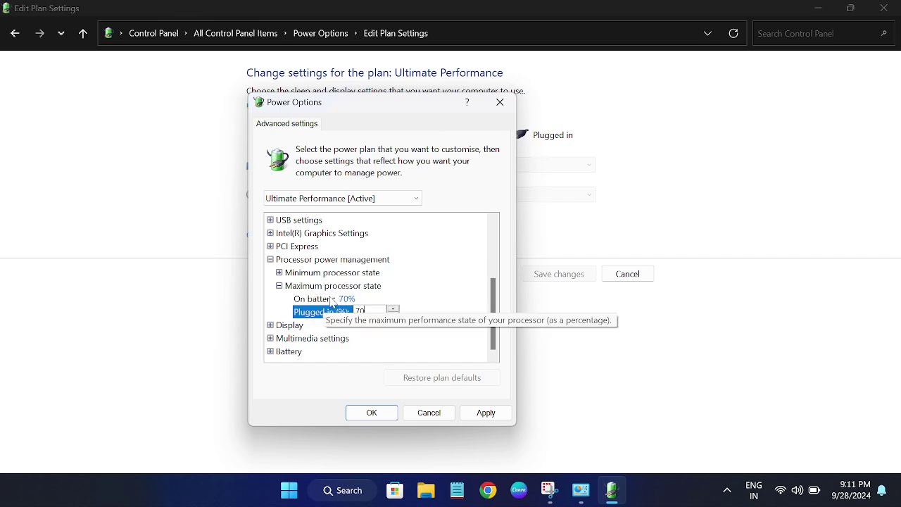
left_click(486, 414)
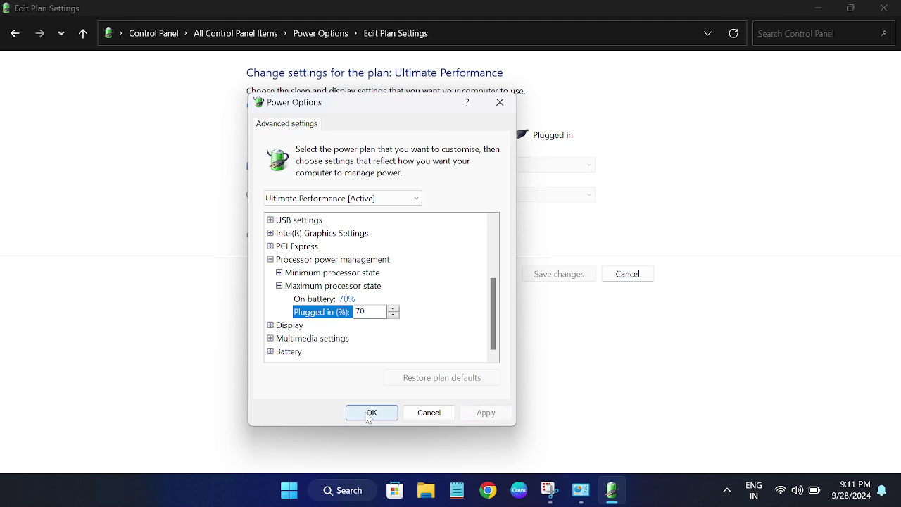
left_click(367, 415)
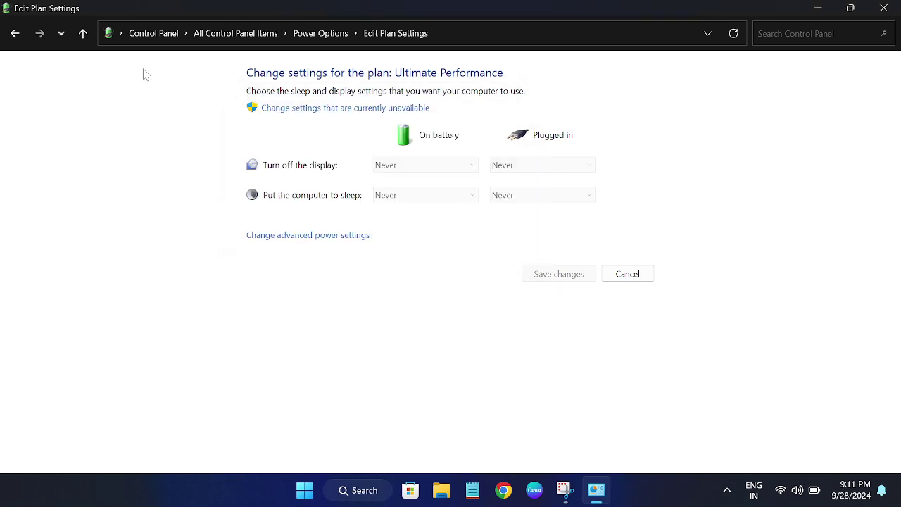
Step: Go up from Edit Plan Settings to the Power Options plan list
left_click(82, 34)
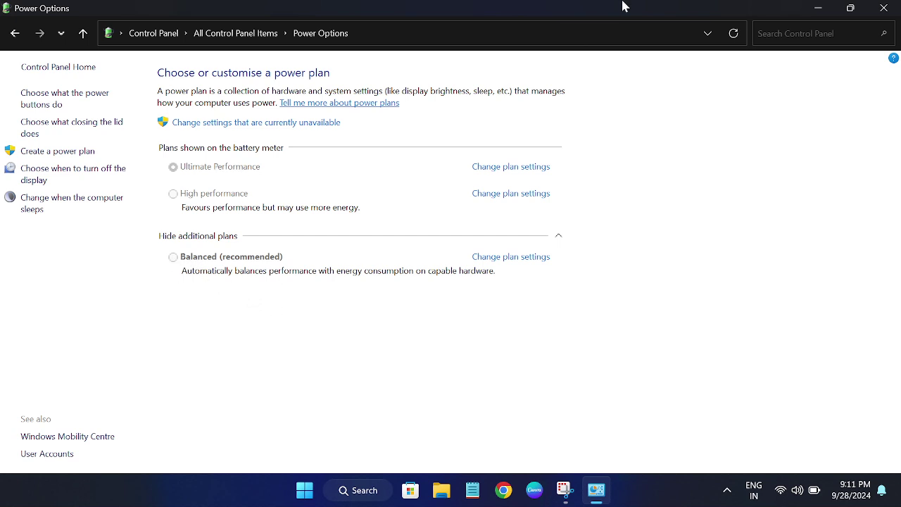
Step: Check that maximum processor state is 70% on battery and plugged in
mouse_move(450, 2)
left_click(637, 20)
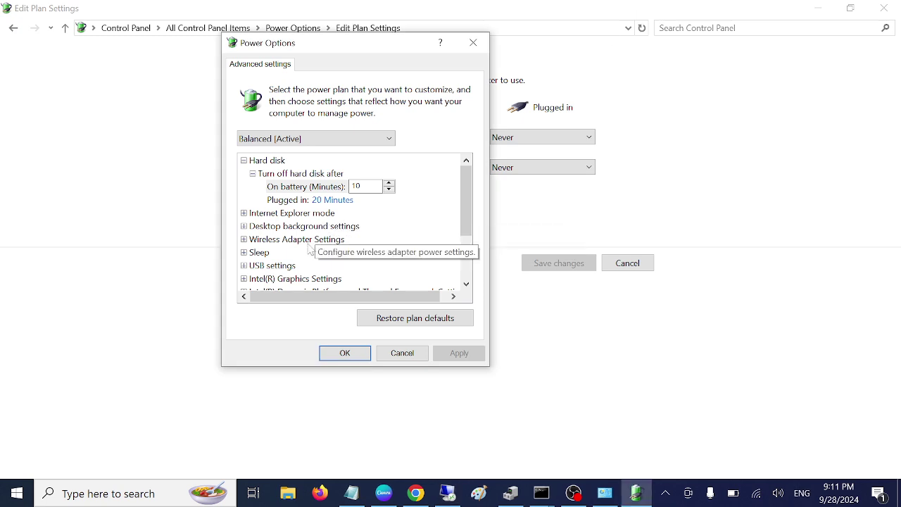
scroll(304, 258, "down", 2)
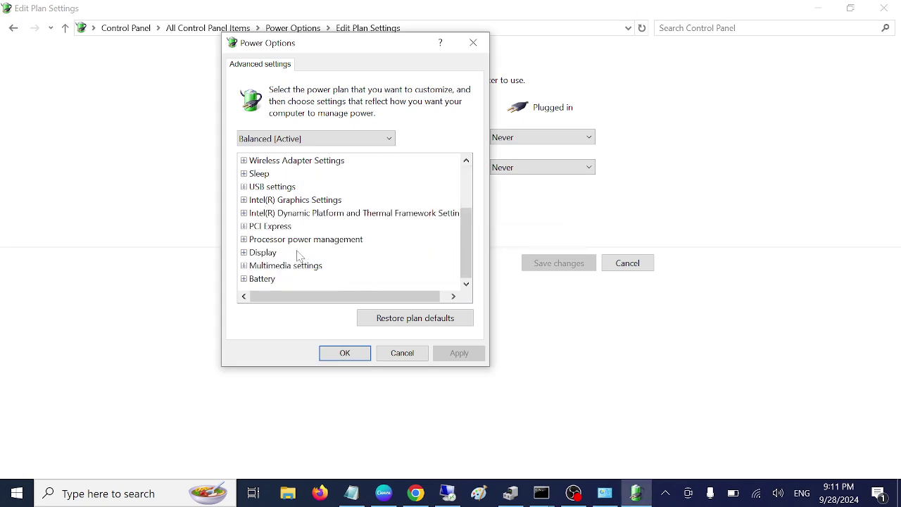
left_click(243, 239)
scroll(268, 258, "down", 1)
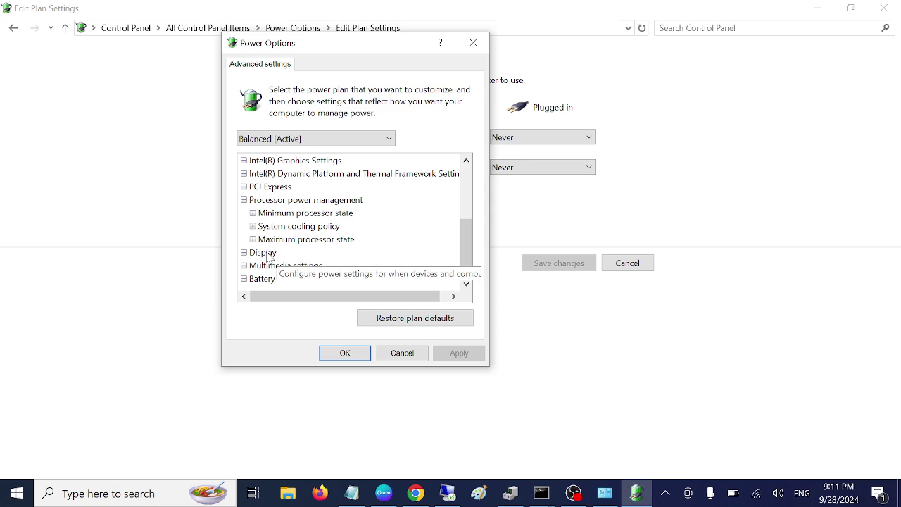
left_click(255, 240)
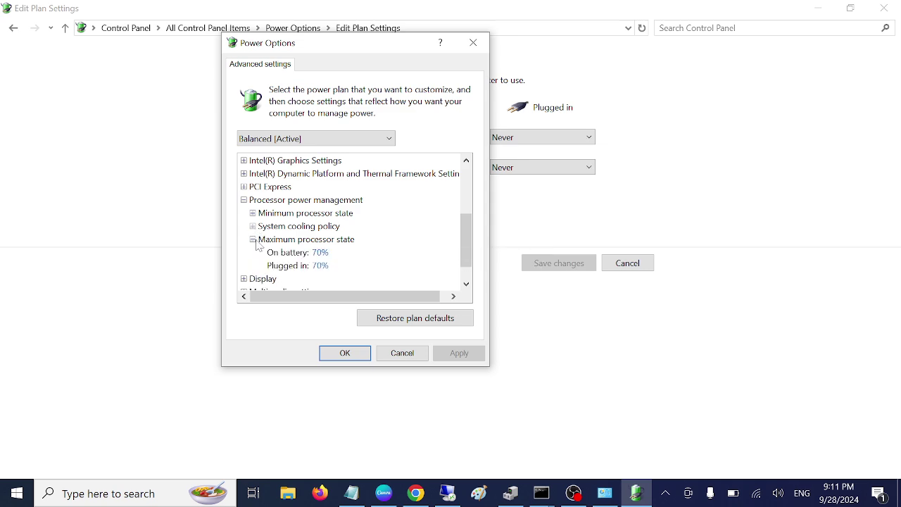
left_click(322, 257)
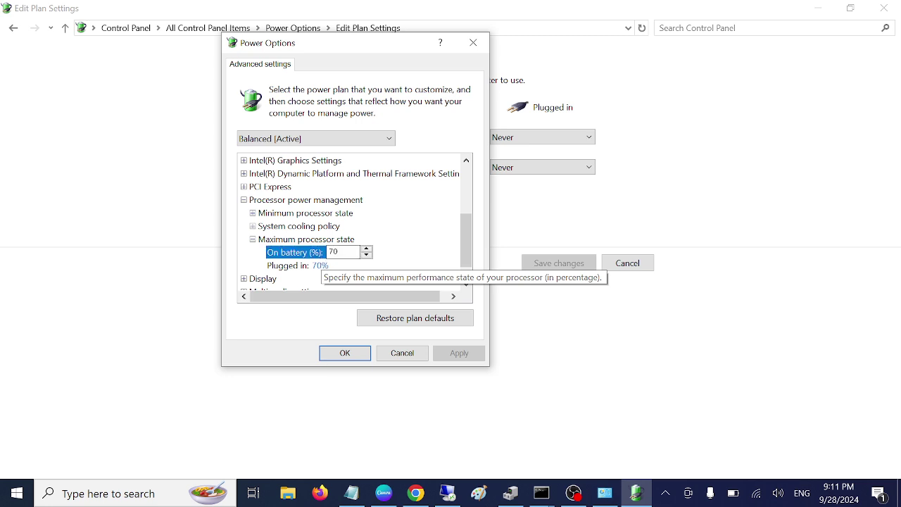
left_click(325, 260)
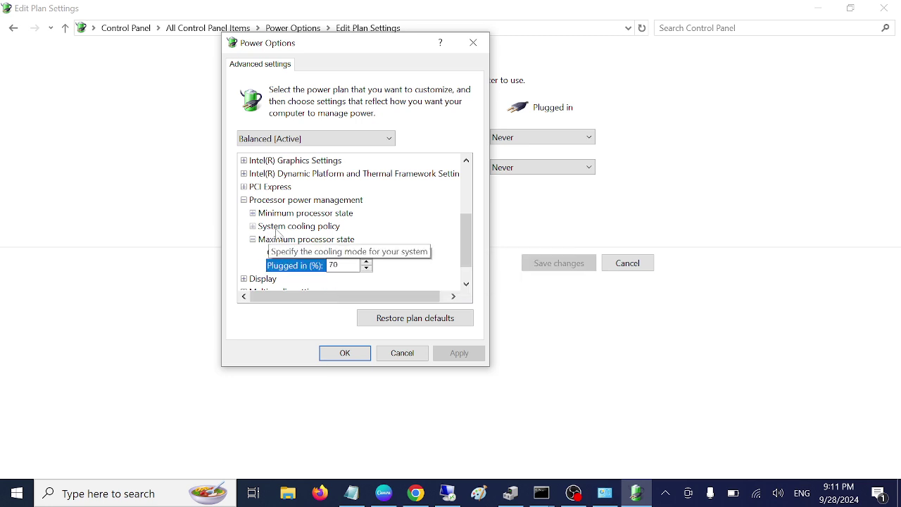
Step: Set System cooling policy to Passive on battery and plugged in, then apply
left_click(254, 228)
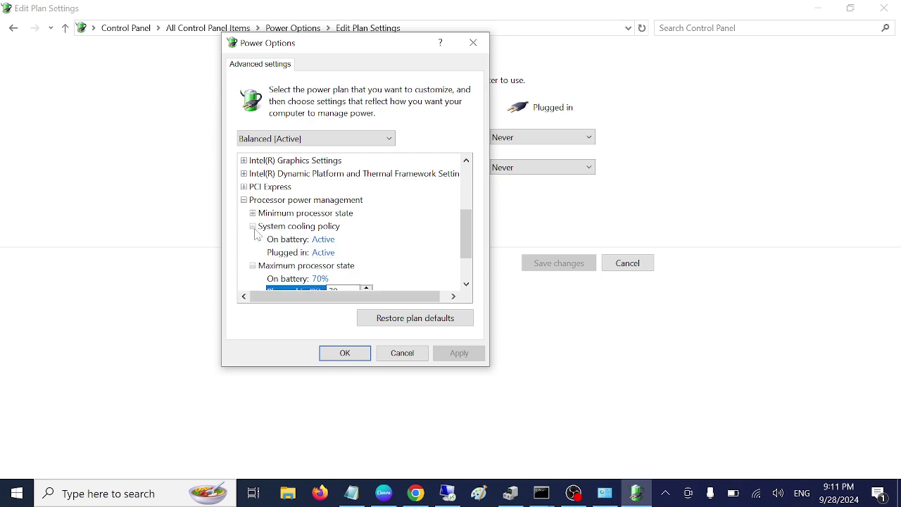
left_click(328, 241)
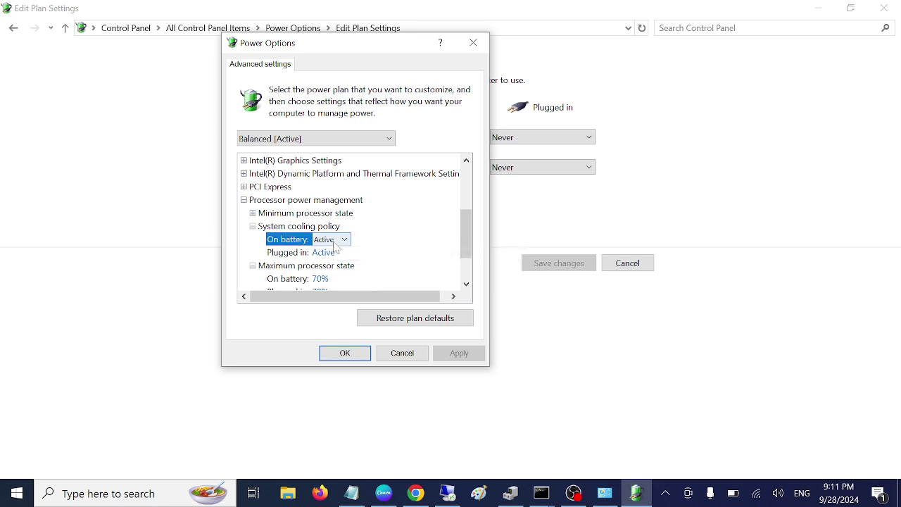
left_click(339, 242)
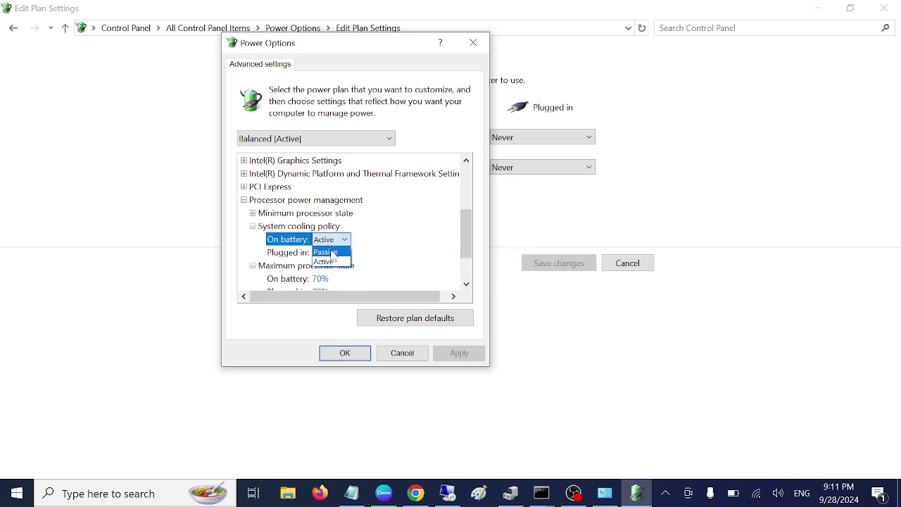
left_click(334, 254)
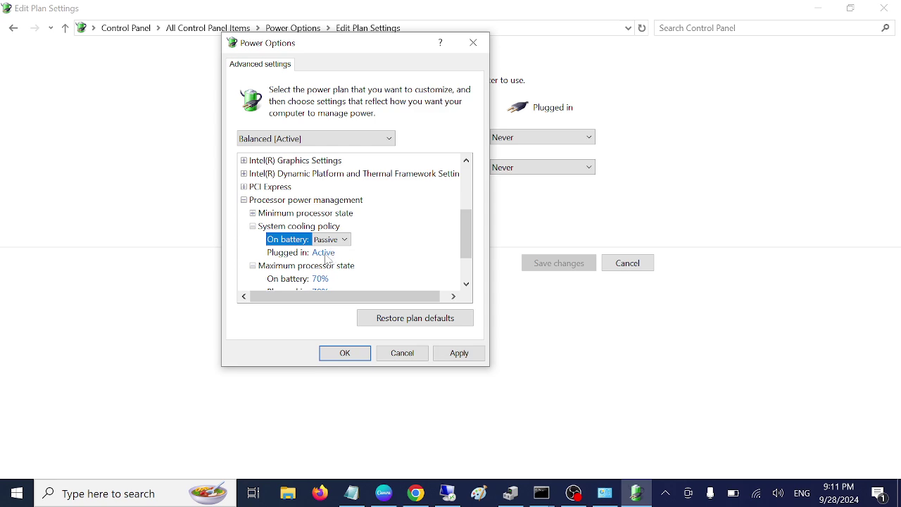
left_click(325, 253)
left_click(331, 253)
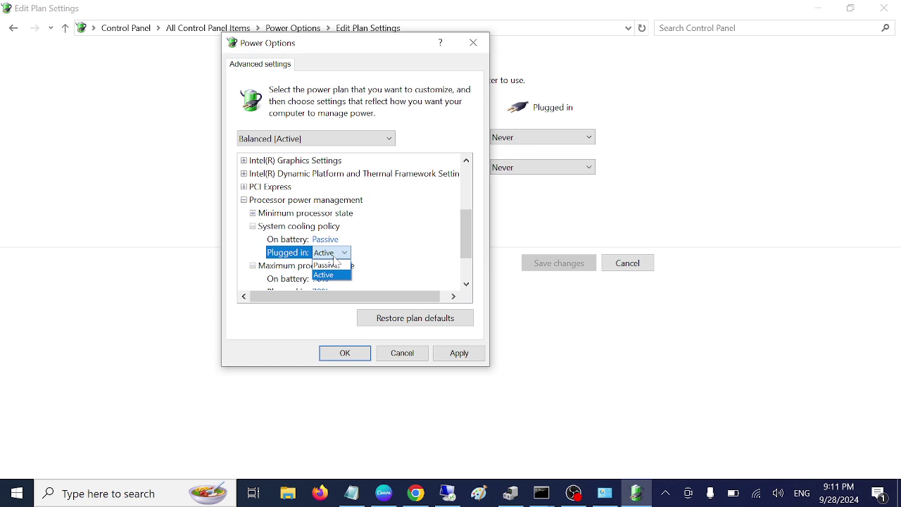
left_click(331, 265)
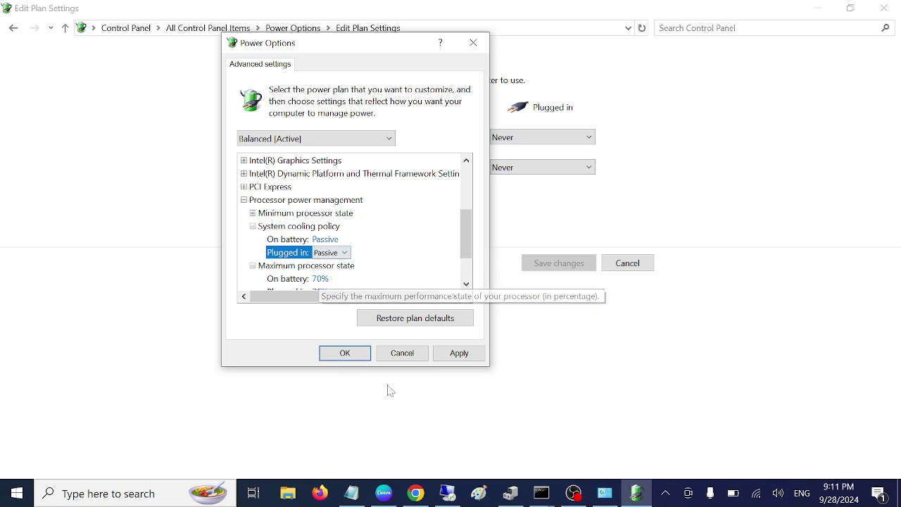
left_click(458, 353)
left_click(344, 353)
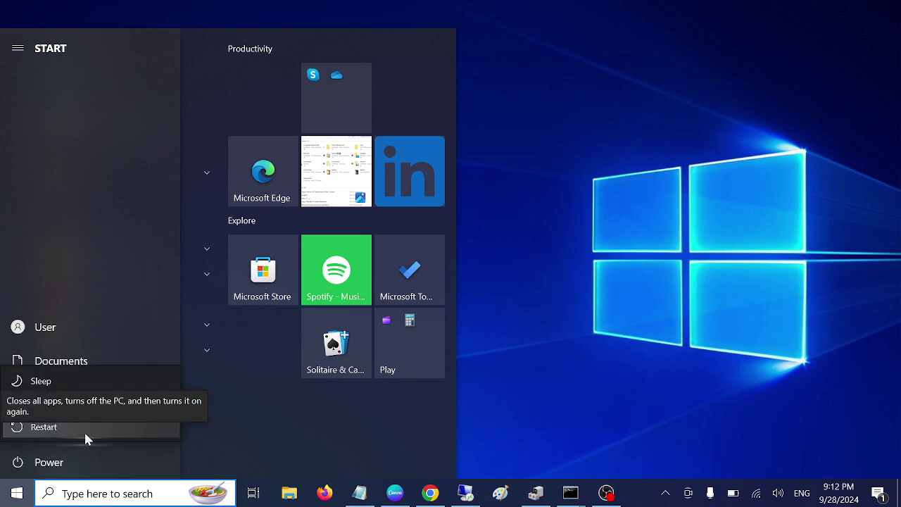
Step: Dismiss the Start menu's power choices and the Start menu without restarting
key("Escape")
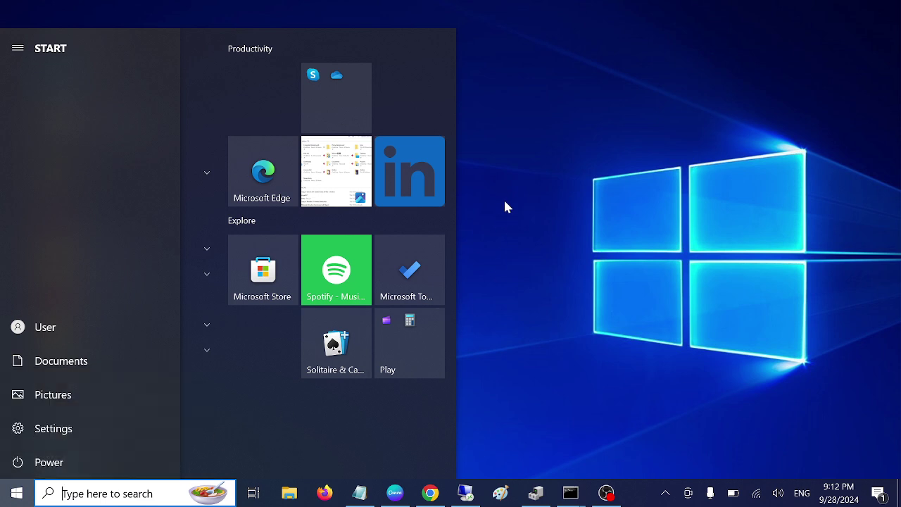
key("Escape")
Step: Choose Refresh from the desktop's right-click menu
left_click(412, 177)
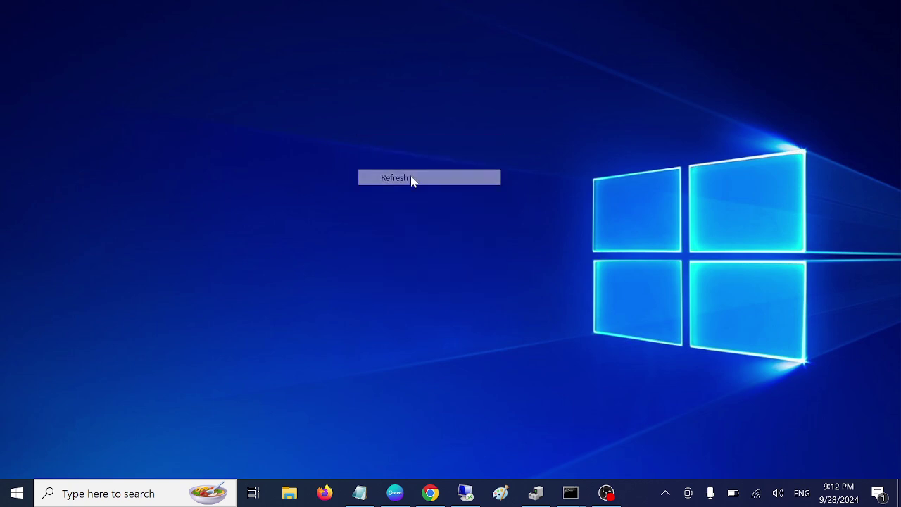